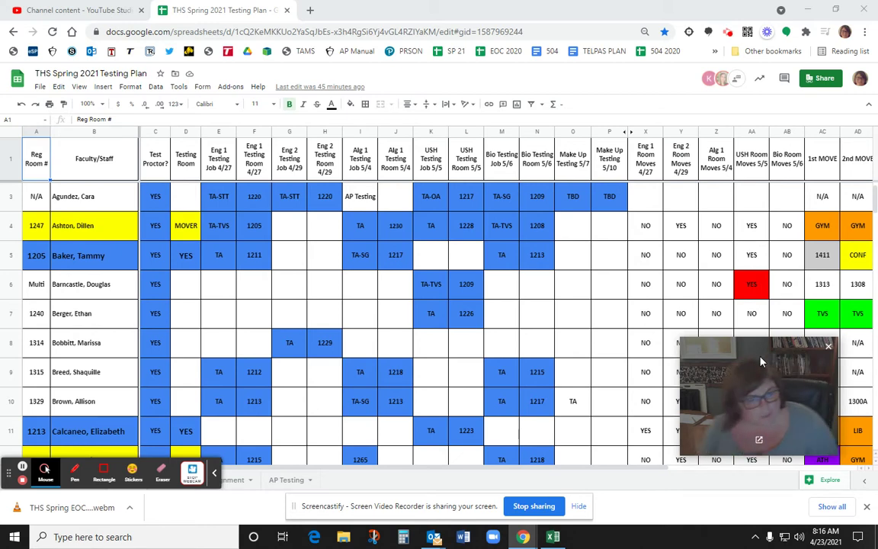
- Scroll through the EOC sheet's rows and columns to browse staff assignments
{"action": "left_click_drag", "start_coordinate": [762, 372], "coordinate": [497, 58]}
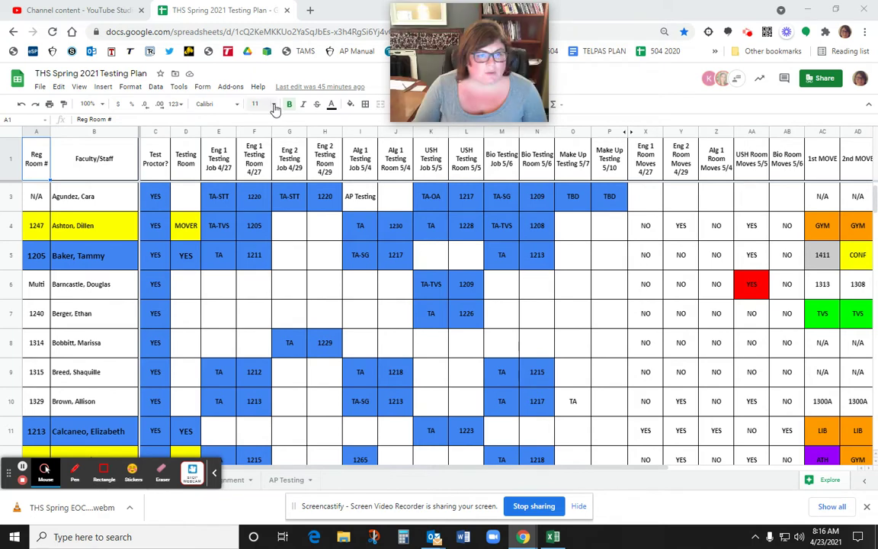
{"action": "scroll", "coordinate": [285, 344], "scroll_direction": "down", "scroll_amount": 1}
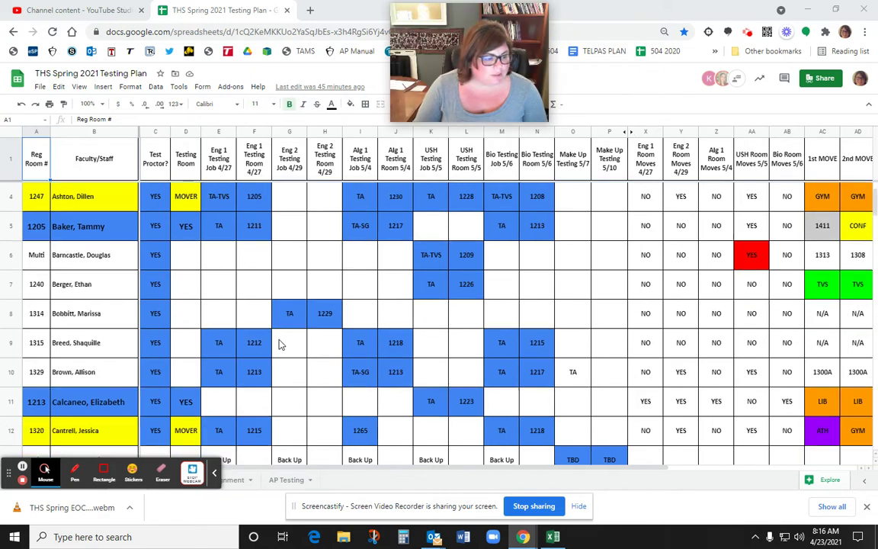
{"action": "scroll", "coordinate": [324, 311], "scroll_direction": "down", "scroll_amount": 4}
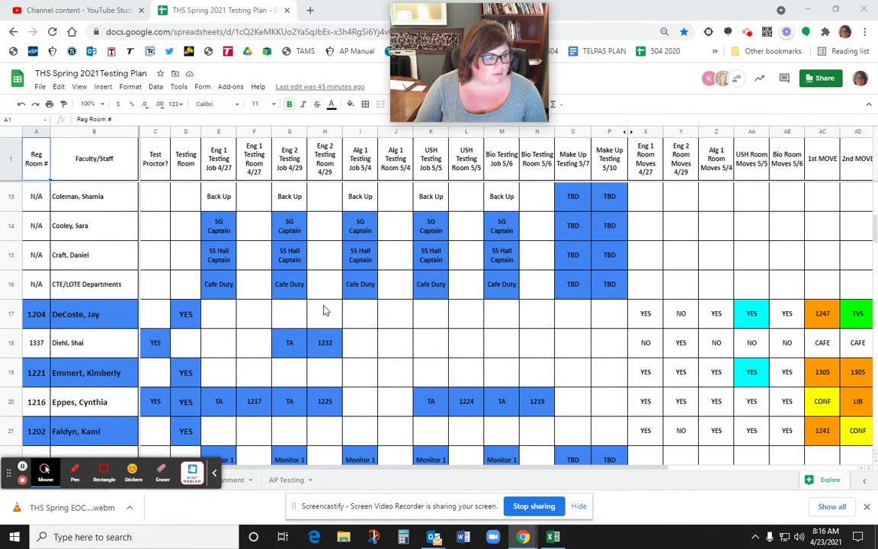
{"action": "scroll", "coordinate": [324, 311], "scroll_direction": "down", "scroll_amount": 2}
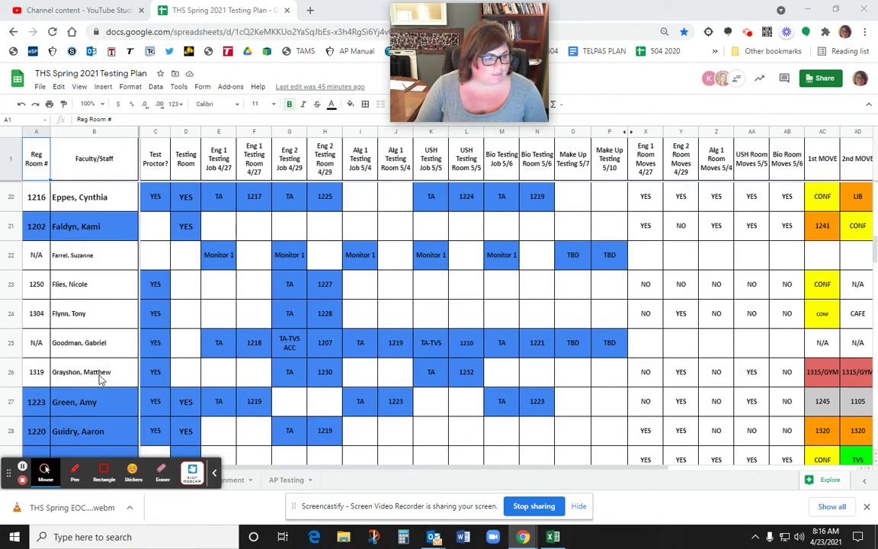
{"action": "scroll", "coordinate": [99, 378], "scroll_direction": "down", "scroll_amount": 2}
{"action": "scroll", "coordinate": [99, 379], "scroll_direction": "down", "scroll_amount": 5}
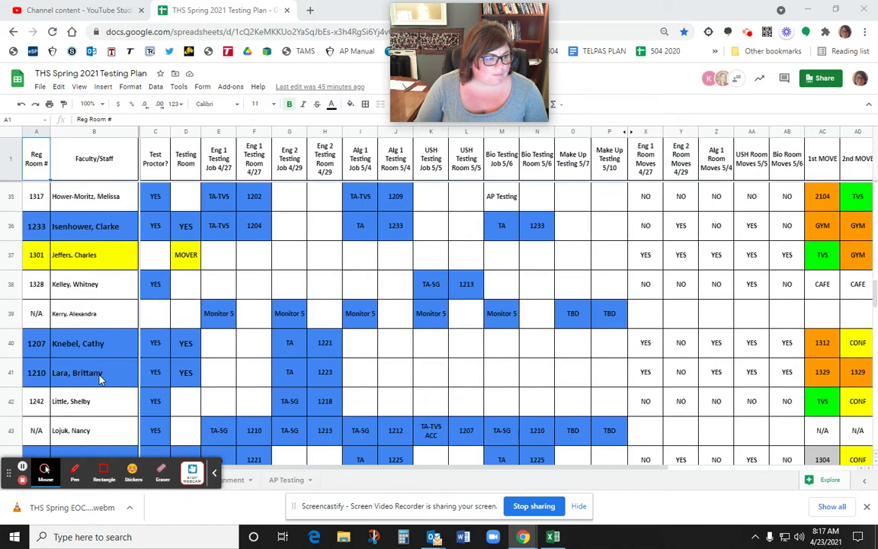
{"action": "scroll", "coordinate": [99, 378], "scroll_direction": "down", "scroll_amount": 4}
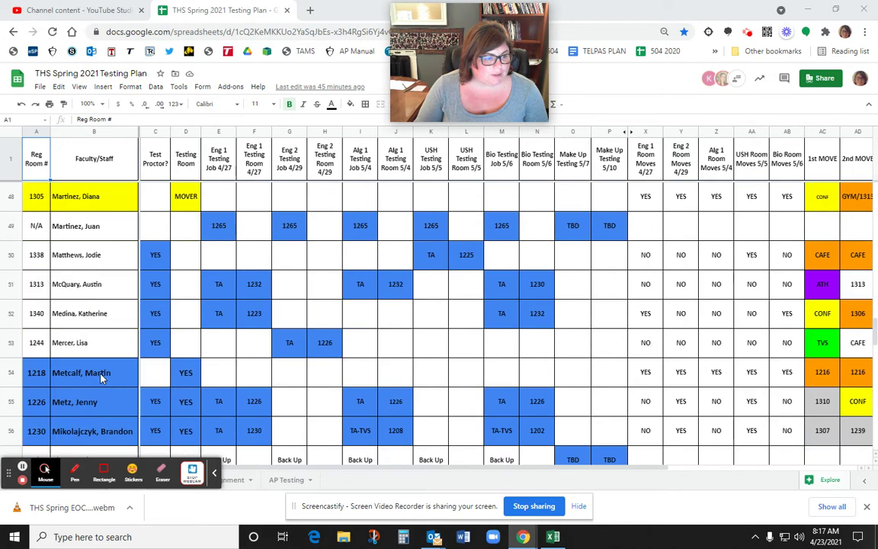
{"action": "scroll", "coordinate": [99, 379], "scroll_direction": "up", "scroll_amount": 13}
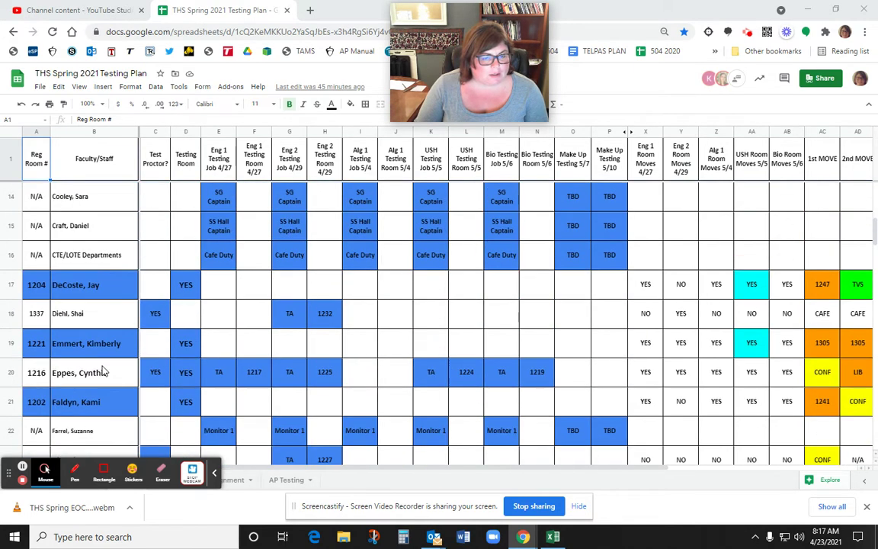
{"action": "left_click_drag", "start_coordinate": [304, 466], "coordinate": [491, 486]}
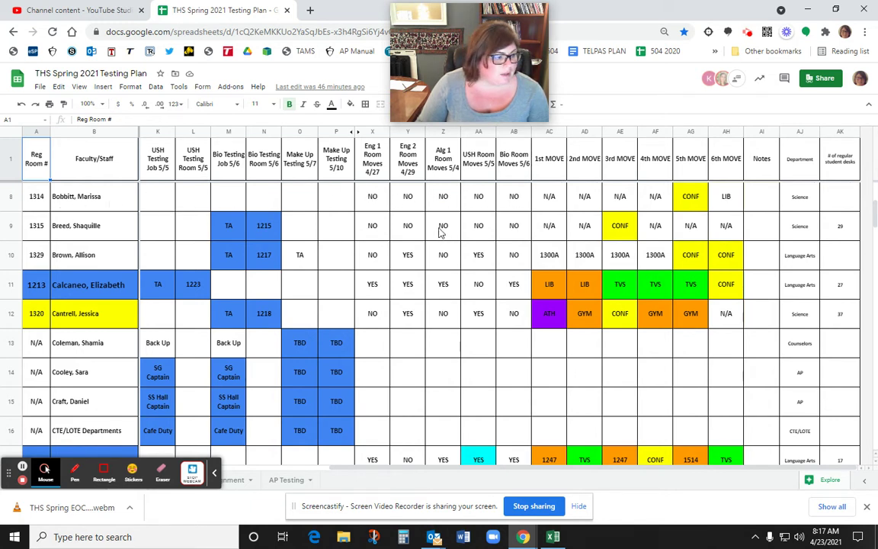
{"action": "scroll", "coordinate": [440, 233], "scroll_direction": "down", "scroll_amount": 1}
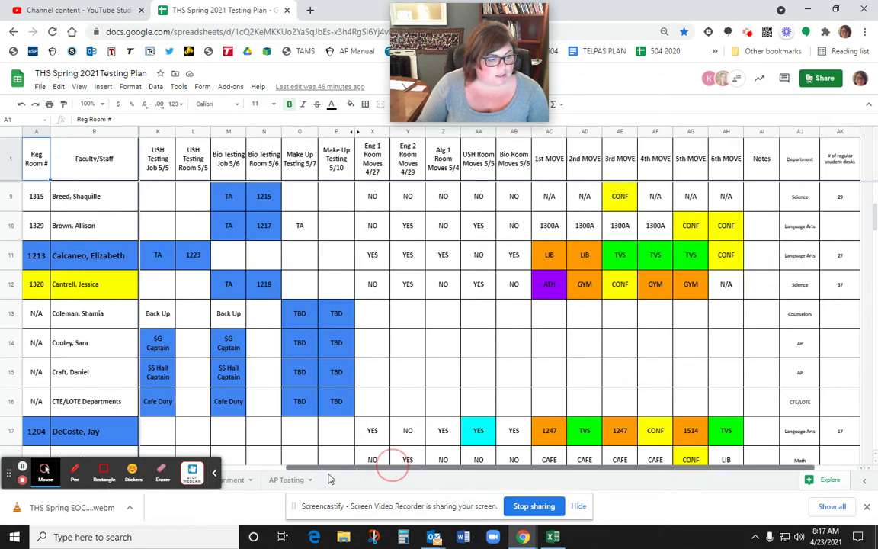
- Bring the first columns back into view, glance over the Legend sheet, and return to EOC
{"action": "left_click", "coordinate": [379, 468]}
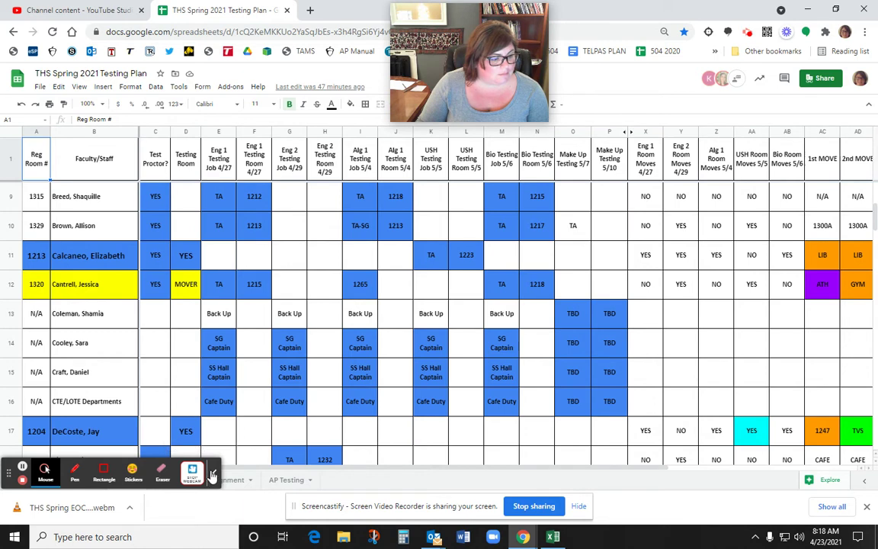
{"action": "left_click", "coordinate": [214, 475]}
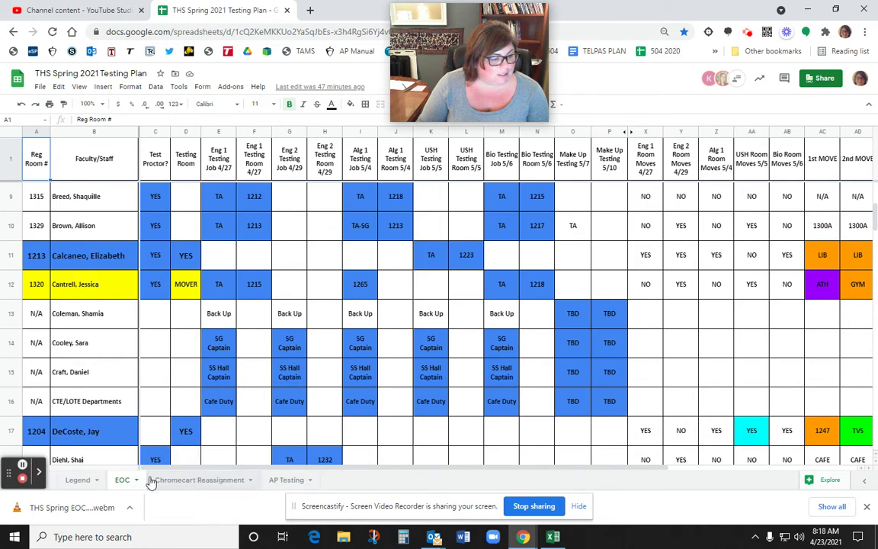
{"action": "left_click", "coordinate": [79, 480]}
{"action": "scroll", "coordinate": [188, 251], "scroll_direction": "down", "scroll_amount": 3}
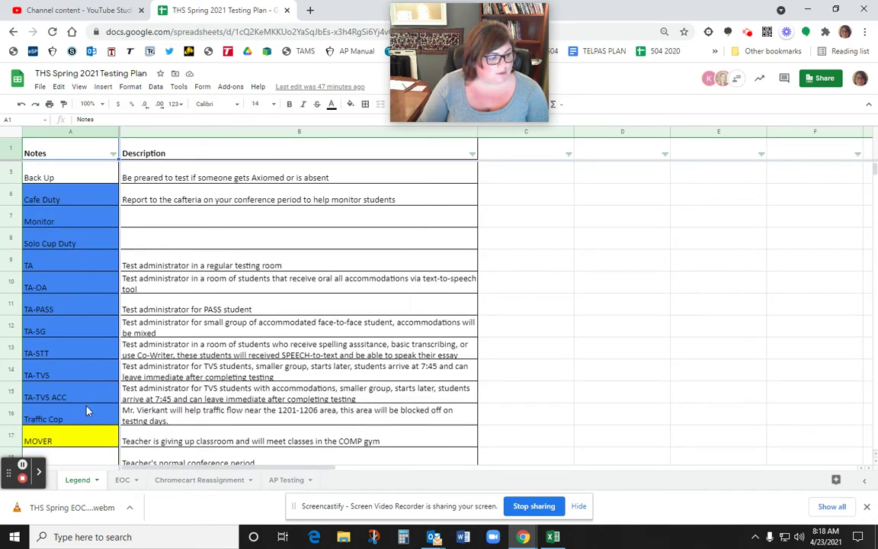
{"action": "left_click", "coordinate": [126, 480]}
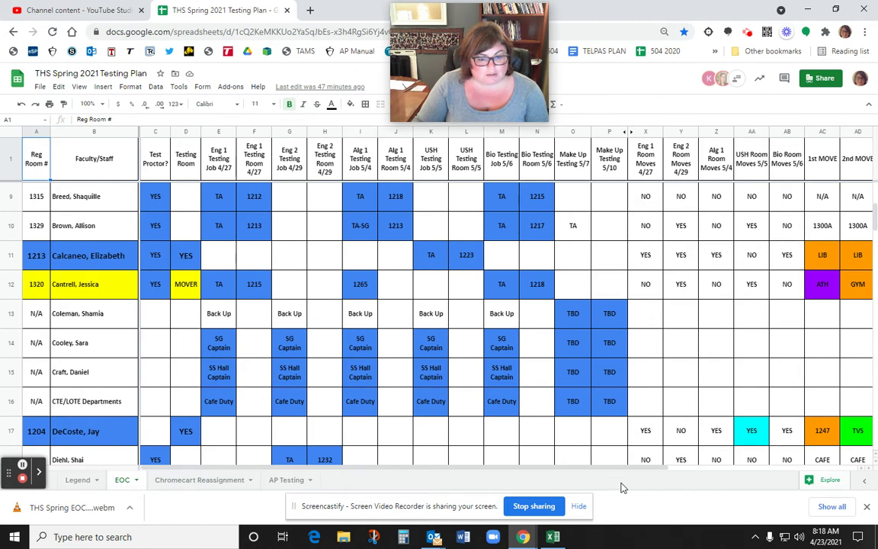
- Select row 17 and scroll across its moves: 1247, TVS, 1247, CONF, 1514, TVS
{"action": "left_click_drag", "start_coordinate": [624, 467], "coordinate": [766, 468]}
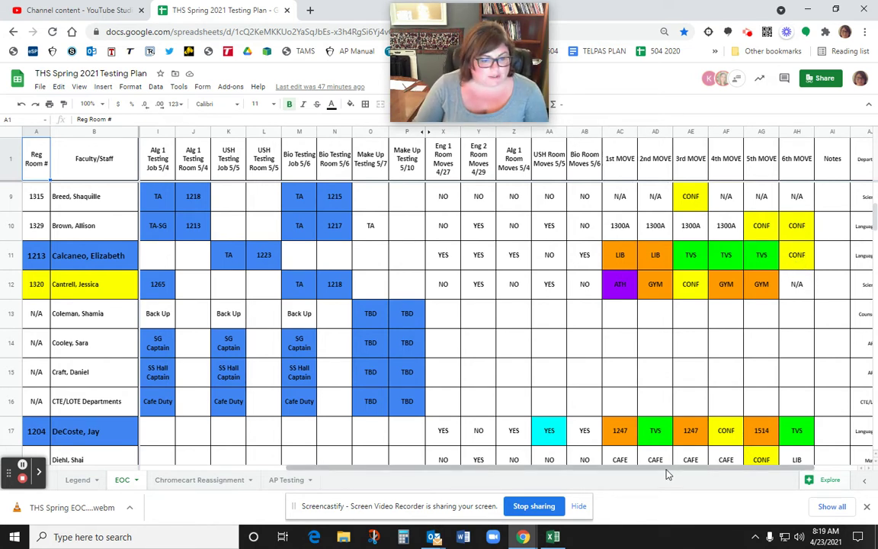
{"action": "left_click_drag", "start_coordinate": [666, 471], "coordinate": [525, 486]}
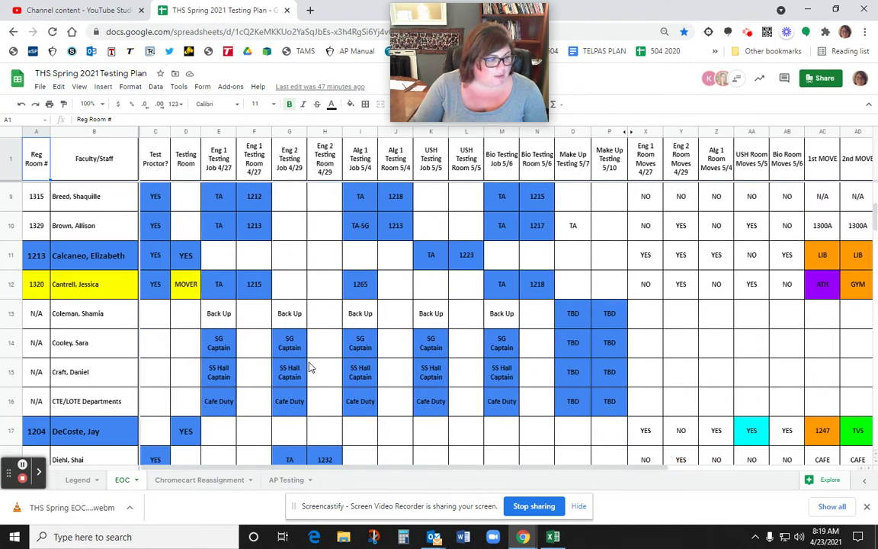
{"action": "scroll", "coordinate": [356, 348], "scroll_direction": "down", "scroll_amount": 3}
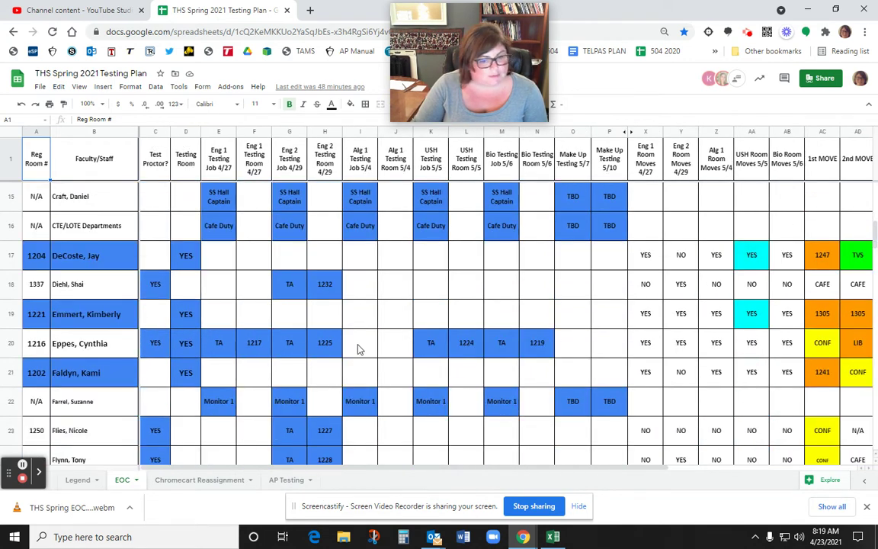
{"action": "scroll", "coordinate": [360, 349], "scroll_direction": "up", "scroll_amount": 6}
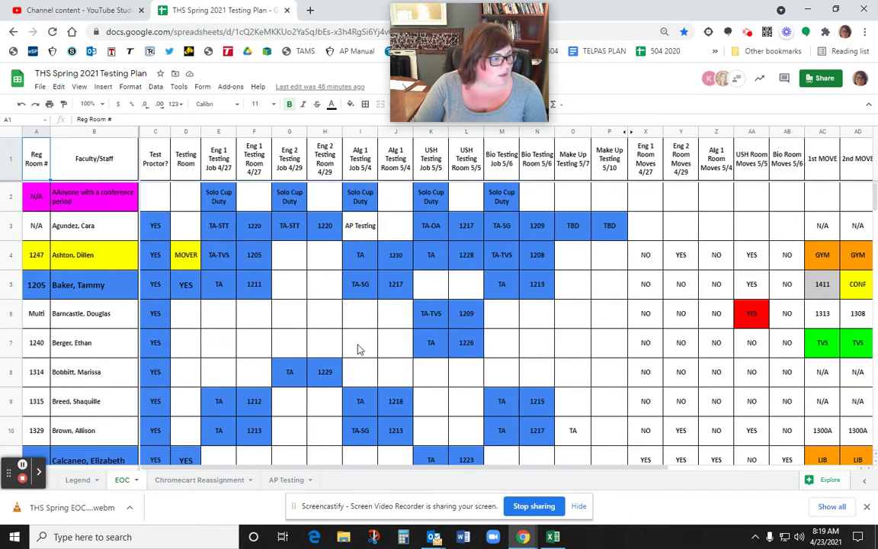
{"action": "scroll", "coordinate": [359, 349], "scroll_direction": "down", "scroll_amount": 4}
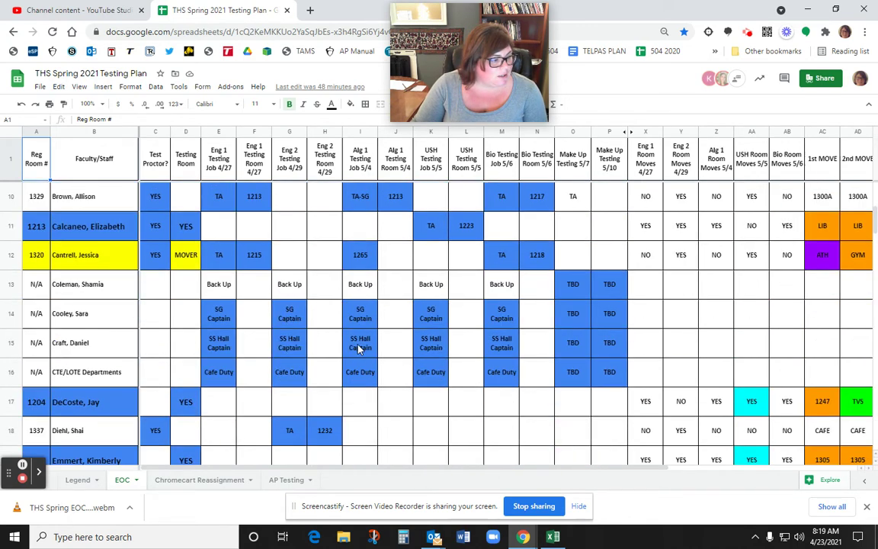
{"action": "scroll", "coordinate": [360, 349], "scroll_direction": "down", "scroll_amount": 3}
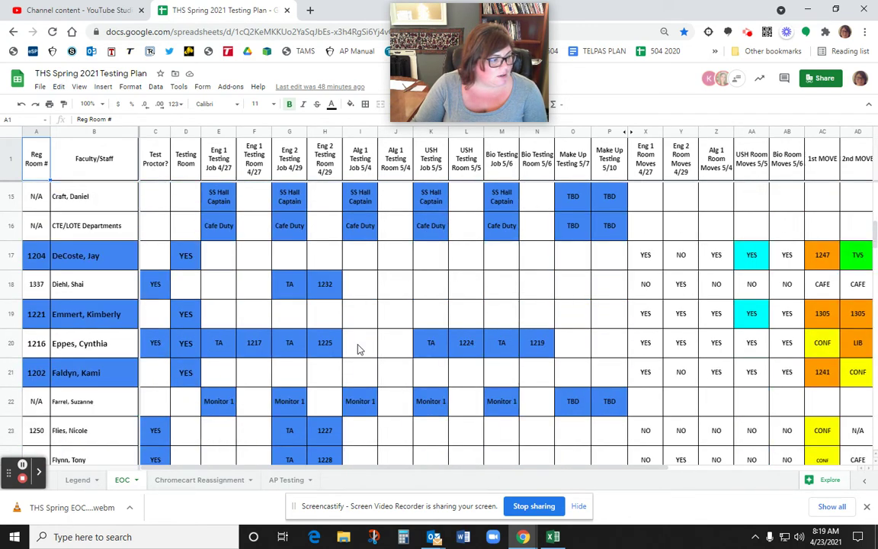
{"action": "left_click", "coordinate": [10, 255]}
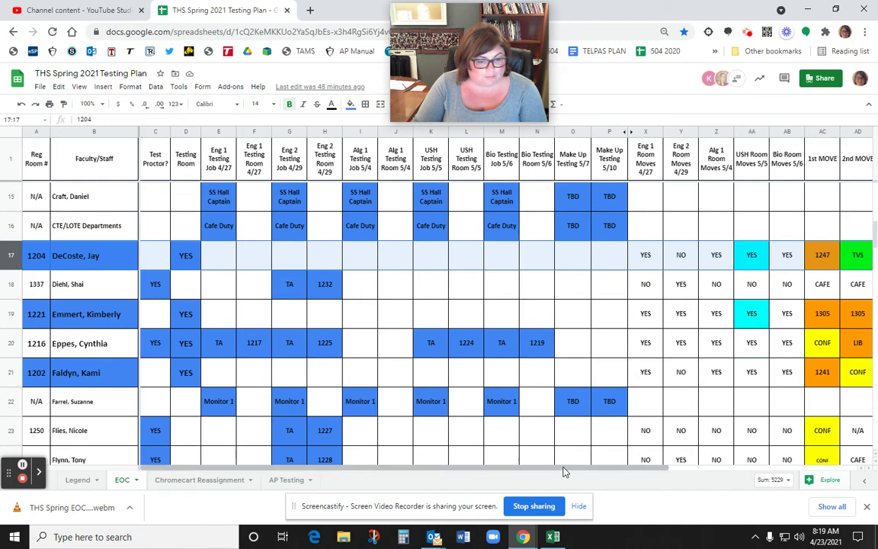
{"action": "left_click_drag", "start_coordinate": [564, 468], "coordinate": [697, 470]}
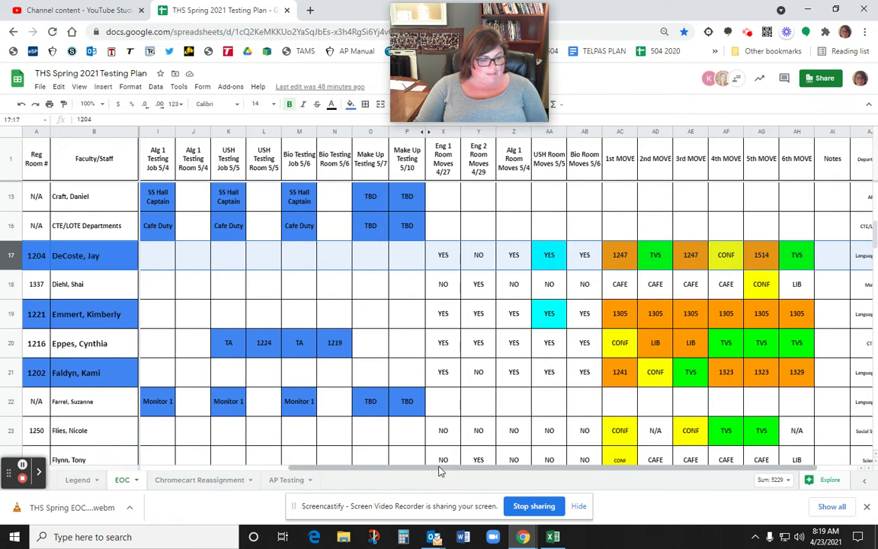
{"action": "left_click_drag", "start_coordinate": [438, 467], "coordinate": [382, 475]}
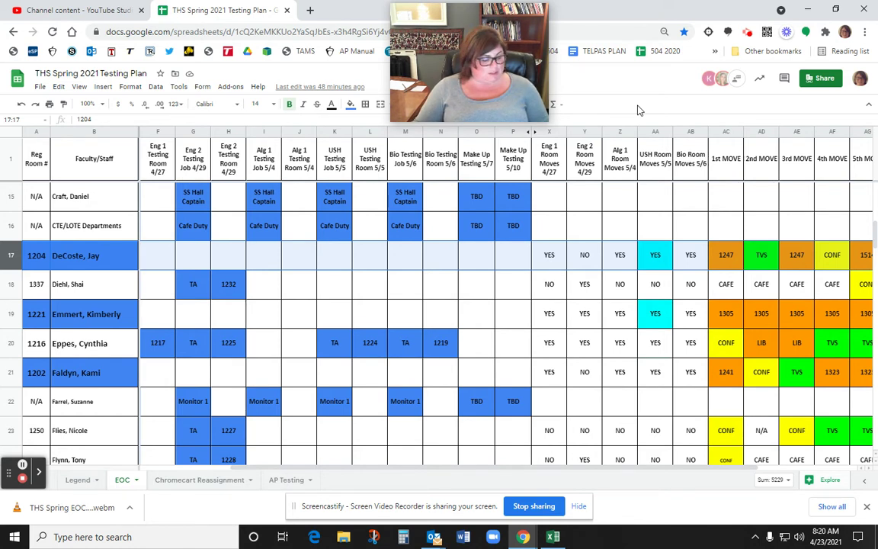
- Search the EOC sheet for a teacher's surname, then change the query to room 1304
{"action": "key", "text": "ctrl+f"}
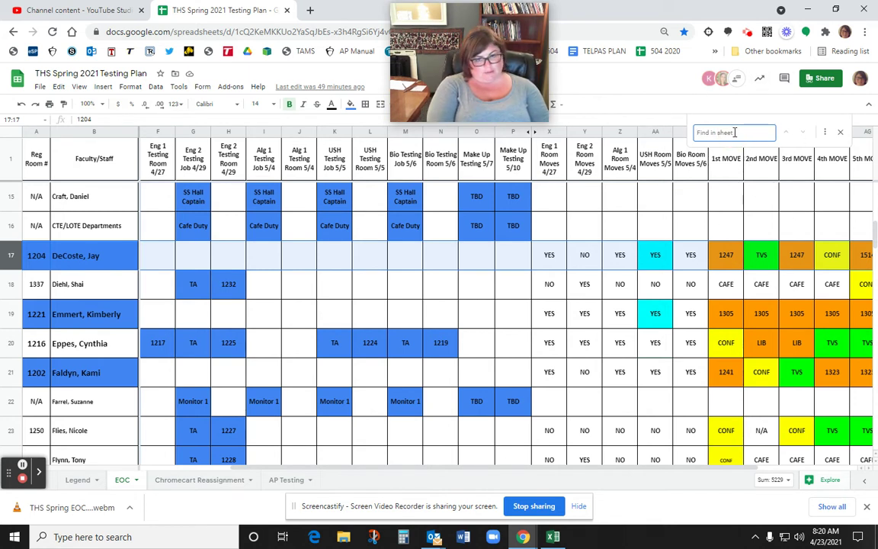
{"action": "type", "text": "flynn"}
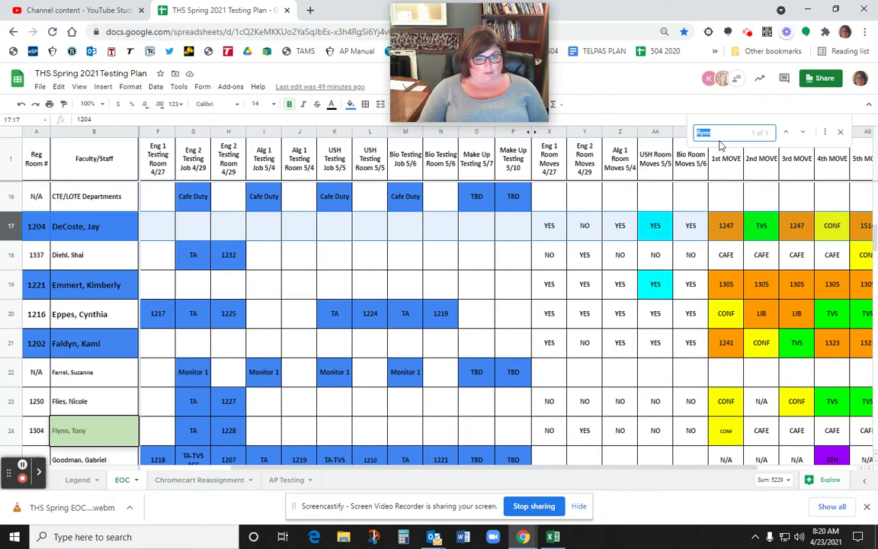
{"action": "left_click", "coordinate": [726, 132]}
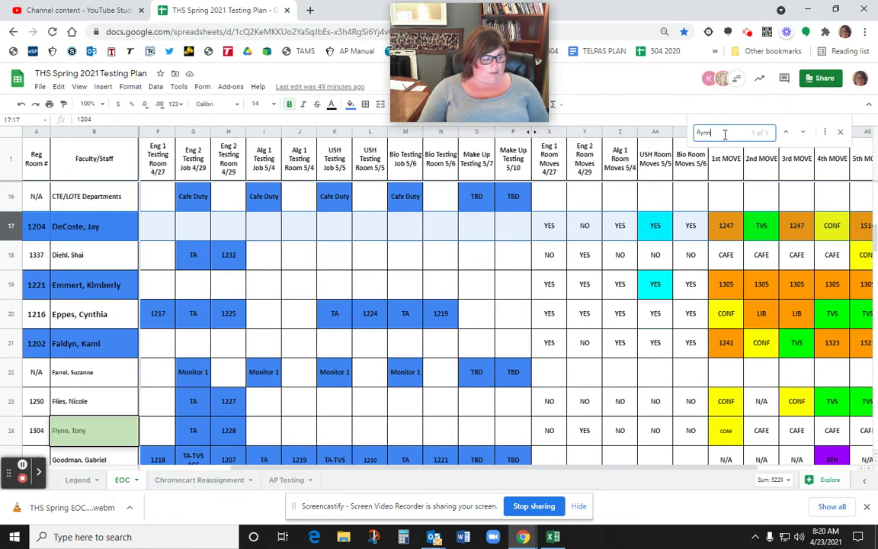
{"action": "key", "text": "ctrl+a"}
{"action": "type", "text": "130"}
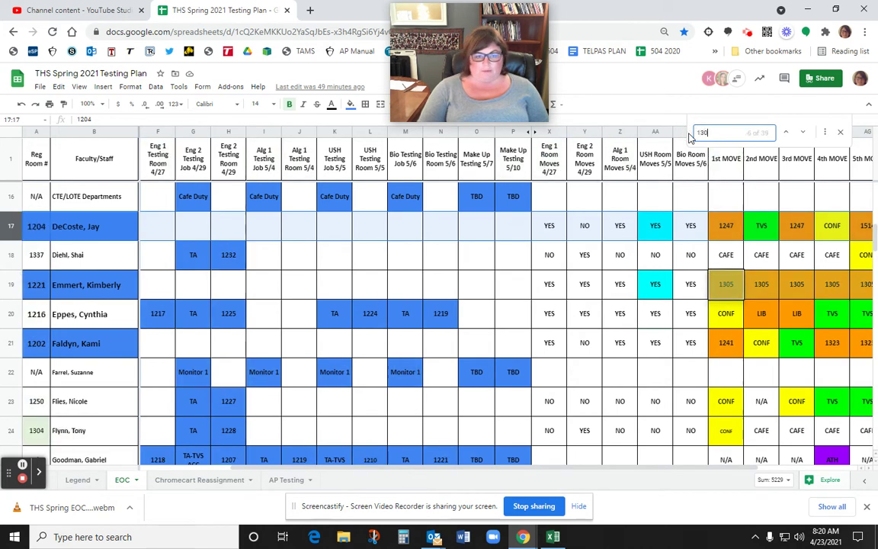
{"action": "type", "text": "7"}
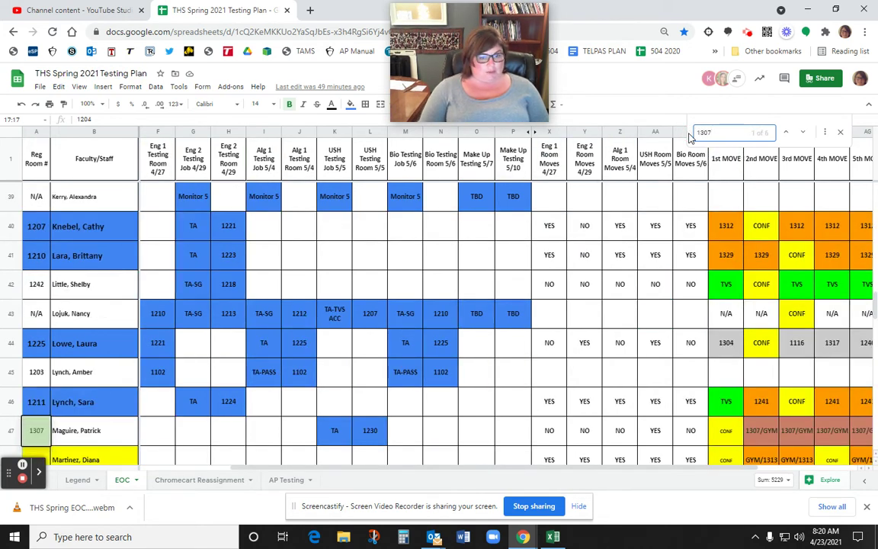
{"action": "key", "text": "BackSpace"}
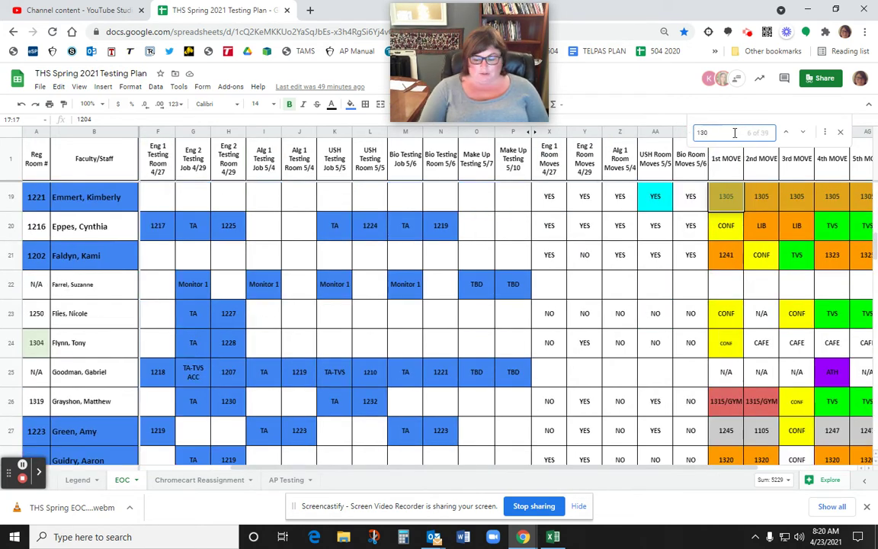
{"action": "type", "text": "4"}
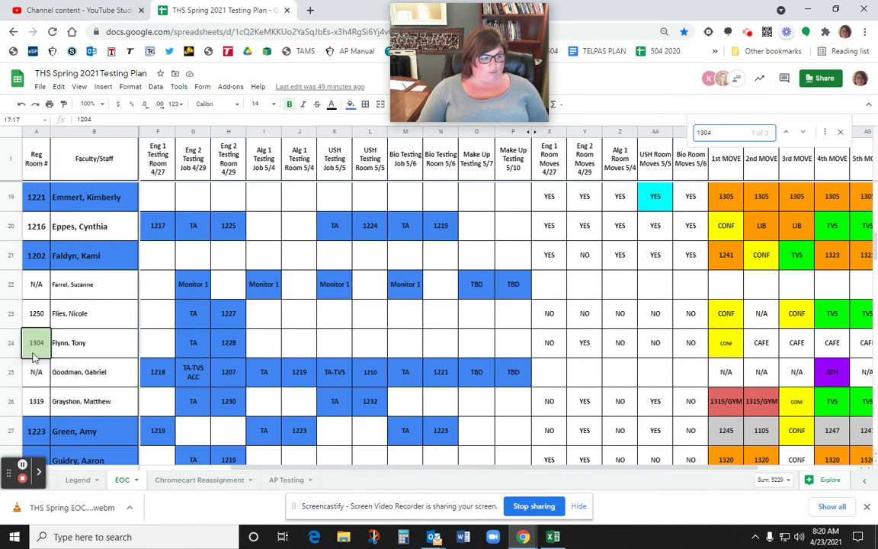
- Step to 1304 match 2 of 2, back to 1 of 2, and select the query
{"action": "left_click", "coordinate": [805, 133]}
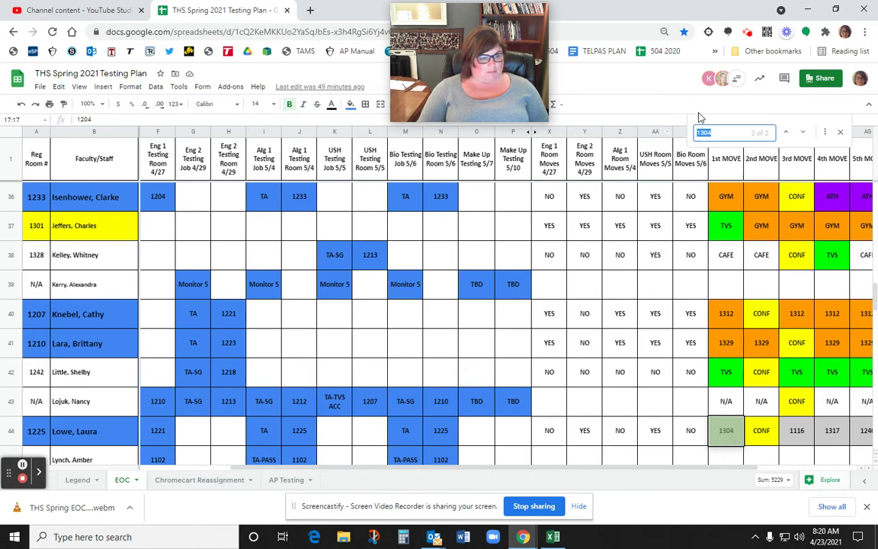
{"action": "left_click", "coordinate": [802, 134]}
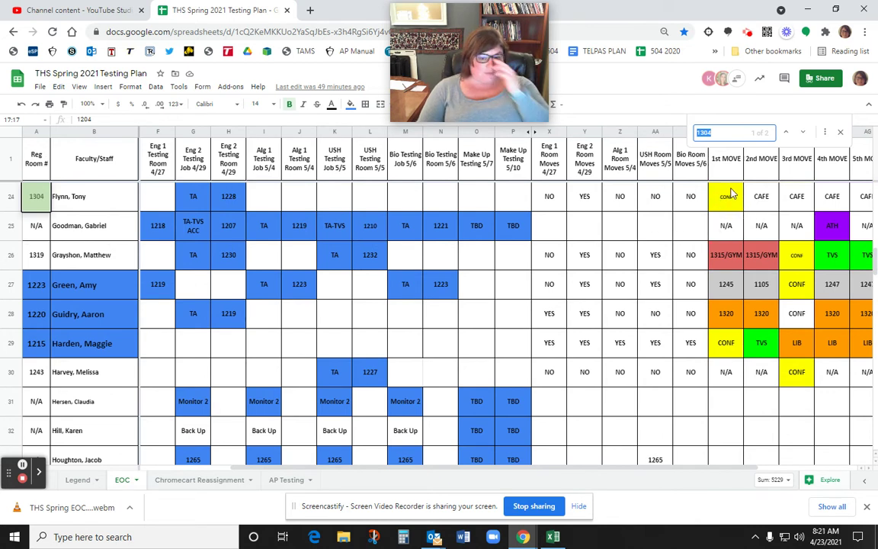
{"action": "left_click", "coordinate": [719, 131]}
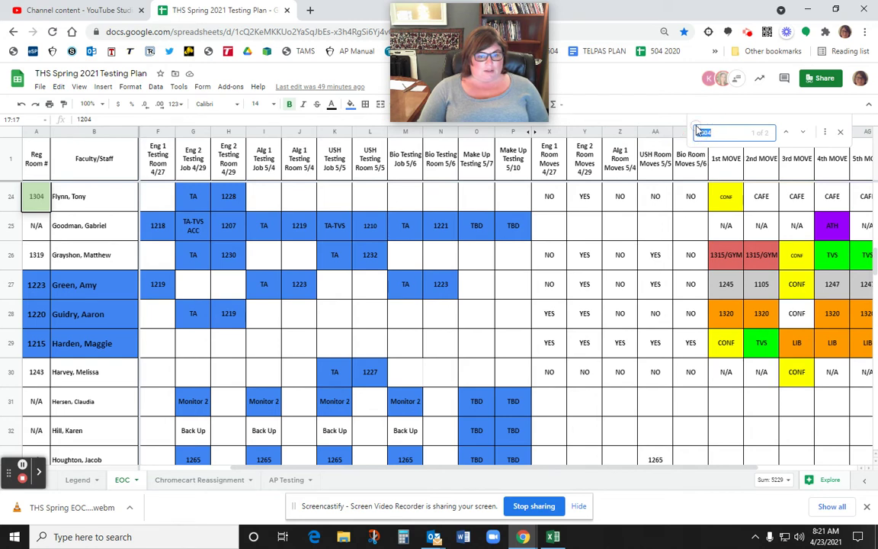
{"action": "key", "text": "ctrl+a"}
- Find a teacher by surname and scroll across staff row 75's test proctor assignments
{"action": "type", "text": "simms"}
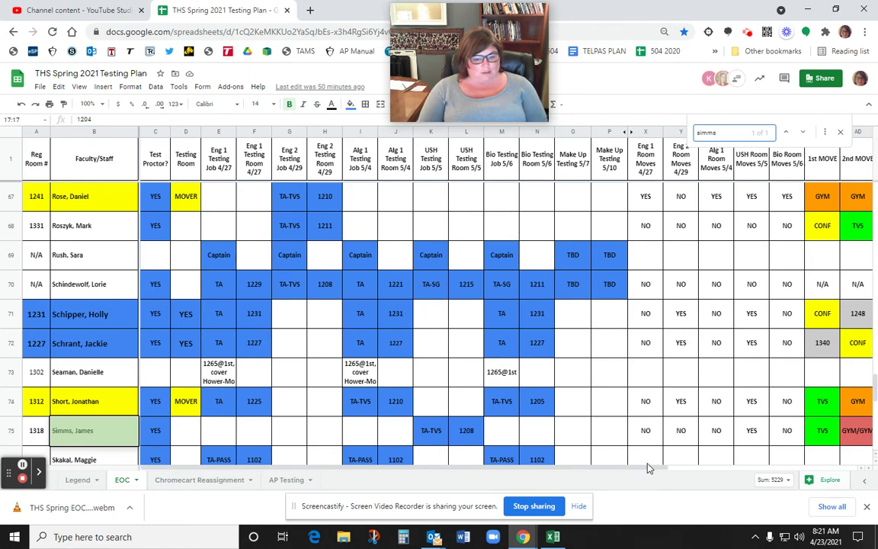
{"action": "left_click_drag", "start_coordinate": [648, 468], "coordinate": [728, 468]}
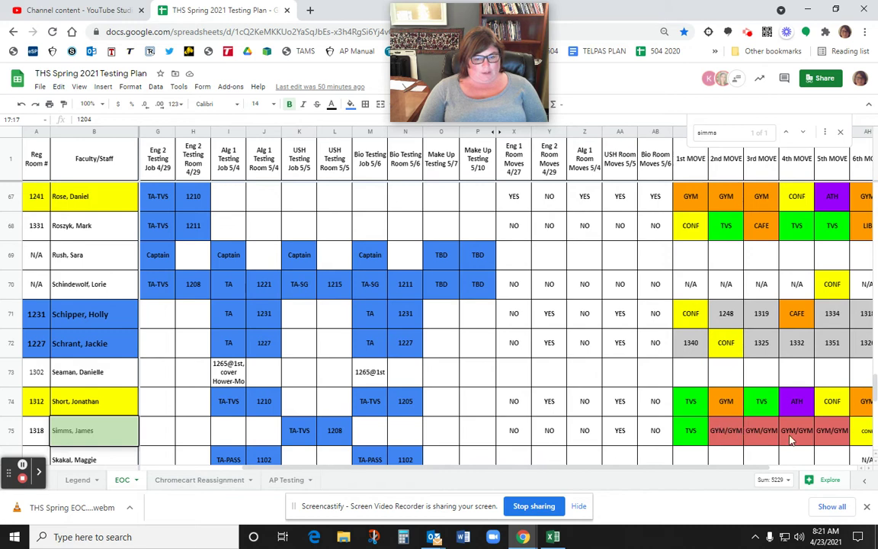
{"action": "left_click", "coordinate": [716, 471]}
{"action": "left_click_drag", "start_coordinate": [715, 470], "coordinate": [757, 470]}
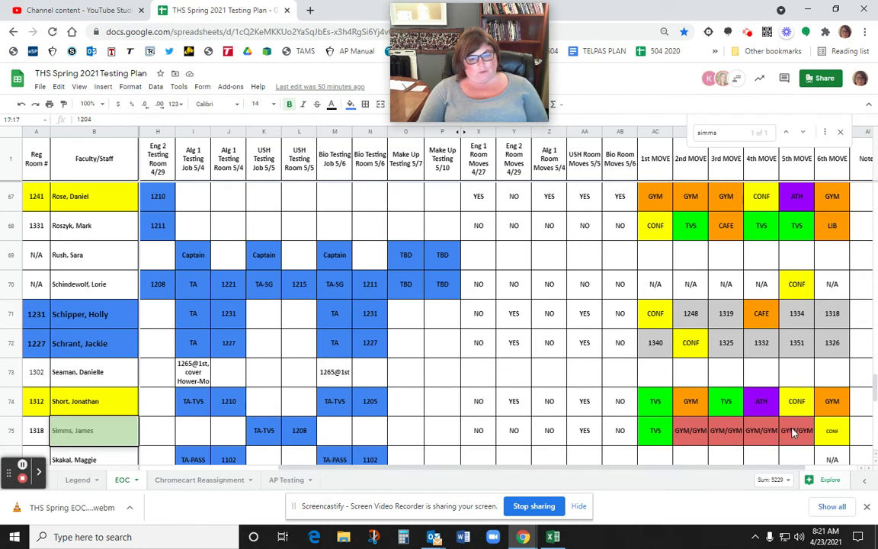
{"action": "left_click_drag", "start_coordinate": [759, 468], "coordinate": [397, 442]}
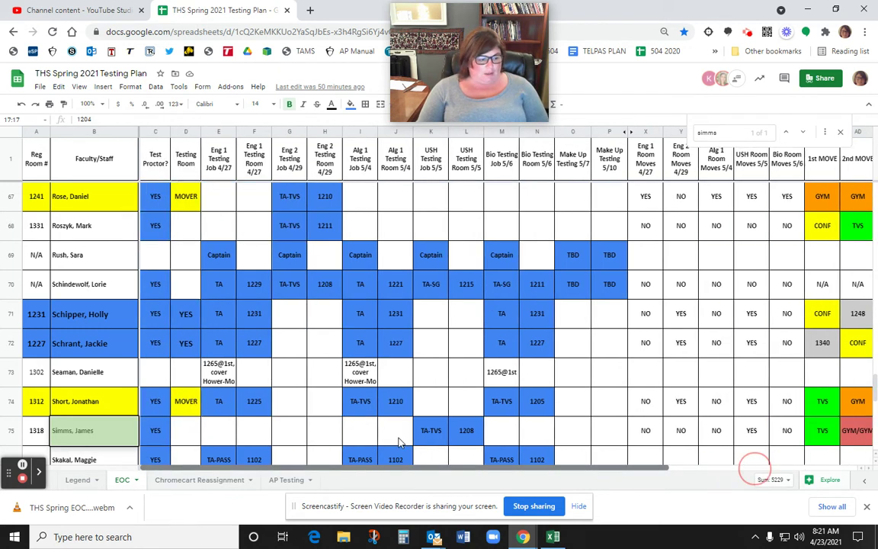
{"action": "double_click", "coordinate": [704, 131]}
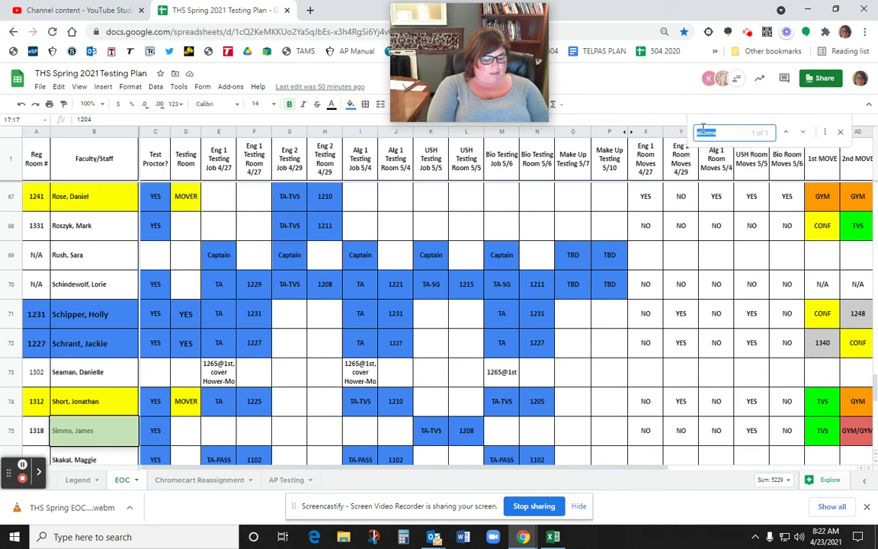
- Search another teacher's surname, then search 1227 and step to its fourth match in F72
{"action": "type", "text": "schran"}
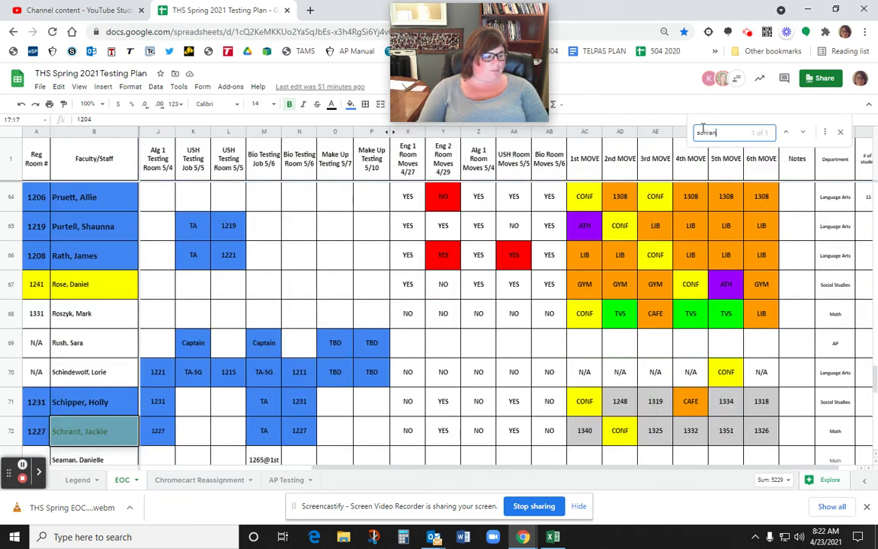
{"action": "type", "text": "t"}
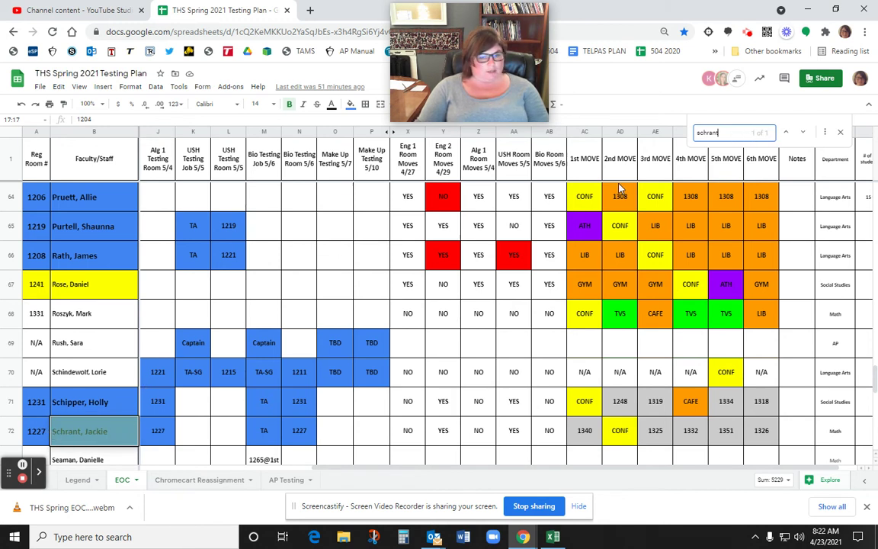
{"action": "double_click", "coordinate": [698, 132]}
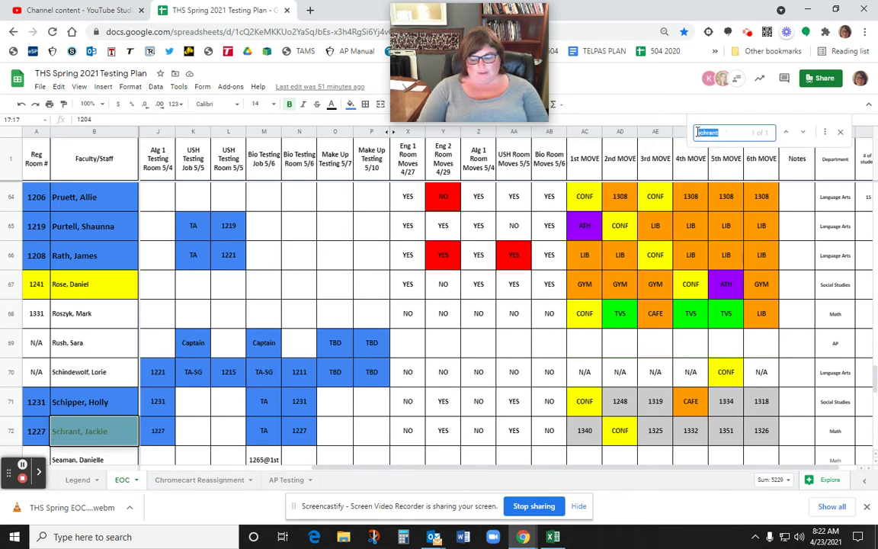
{"action": "type", "text": "1227"}
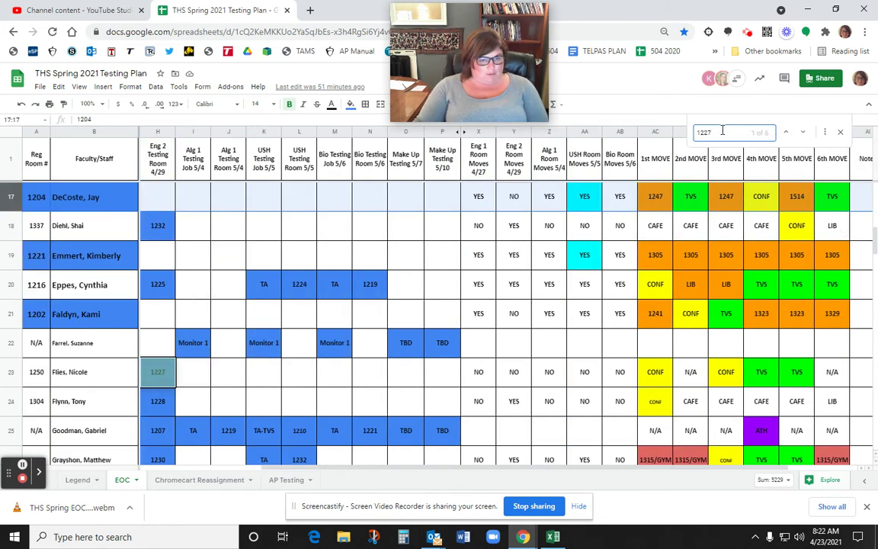
{"action": "left_click", "coordinate": [804, 133]}
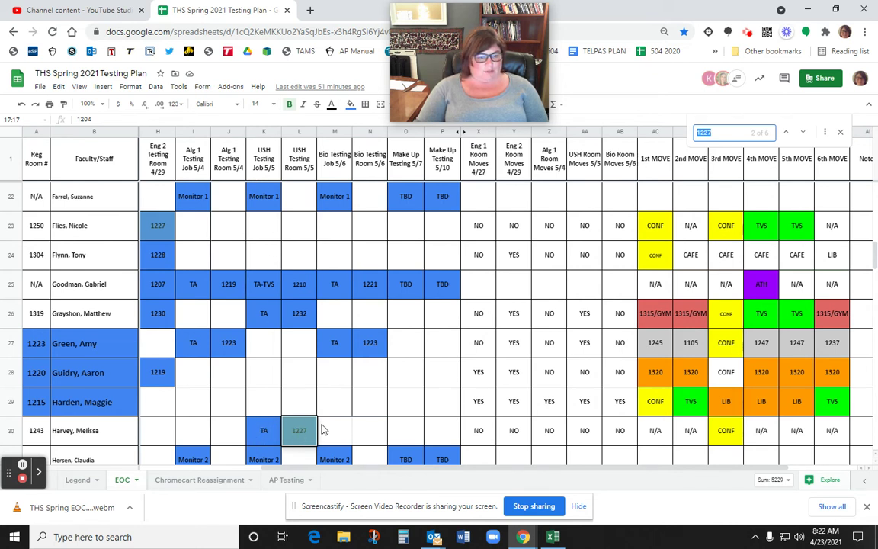
{"action": "left_click", "coordinate": [805, 133]}
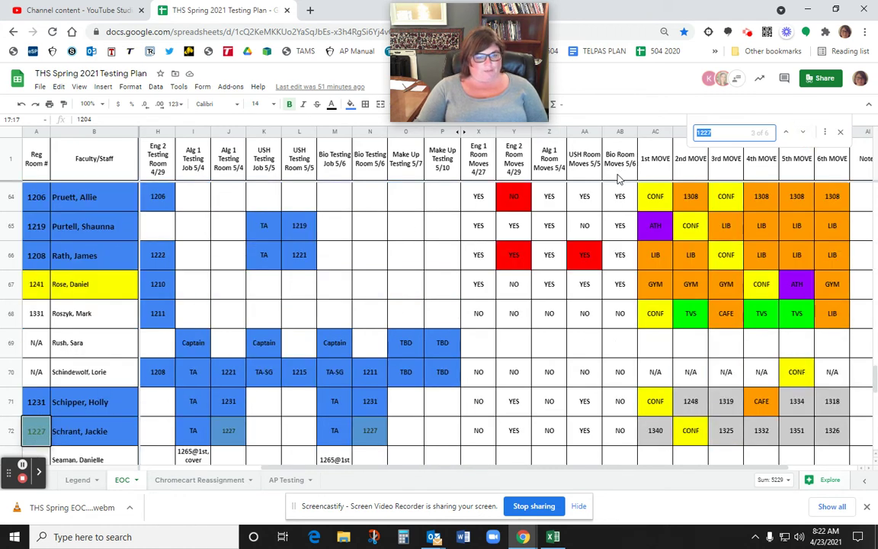
{"action": "left_click", "coordinate": [803, 134]}
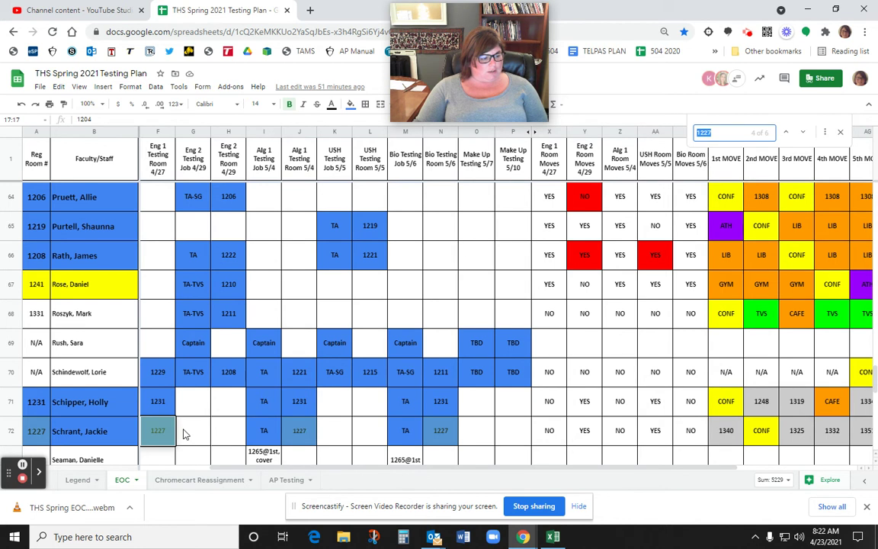
- Inspect row 72 from C72 to F72, reach 1227 matches in J72 and N72, then view Chromecart Reassignment
{"action": "left_click", "coordinate": [343, 469]}
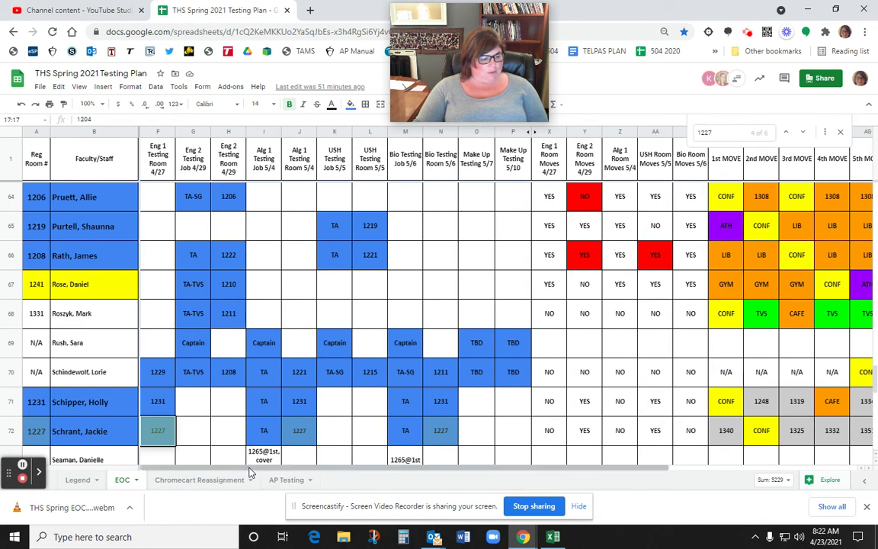
{"action": "left_click", "coordinate": [161, 429]}
{"action": "key", "text": "Left"}
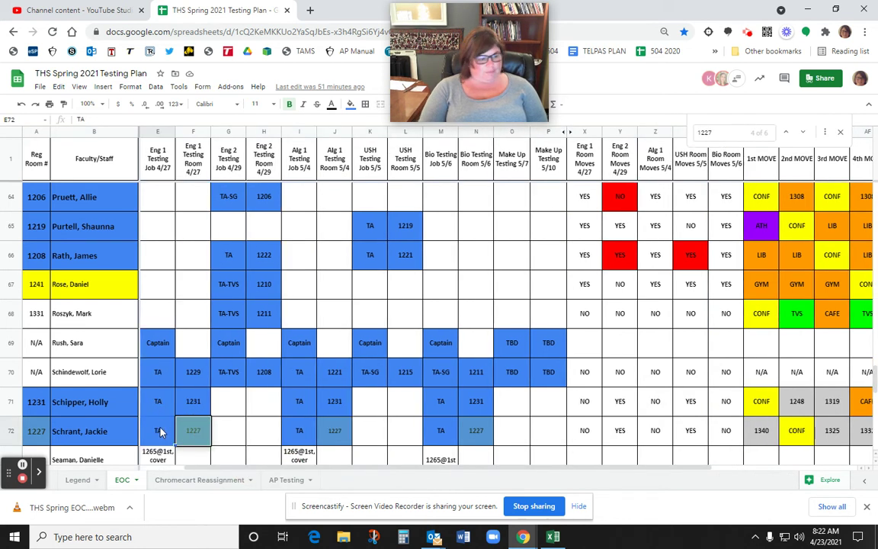
{"action": "key", "text": "Left"}
{"action": "key", "text": "Left"}
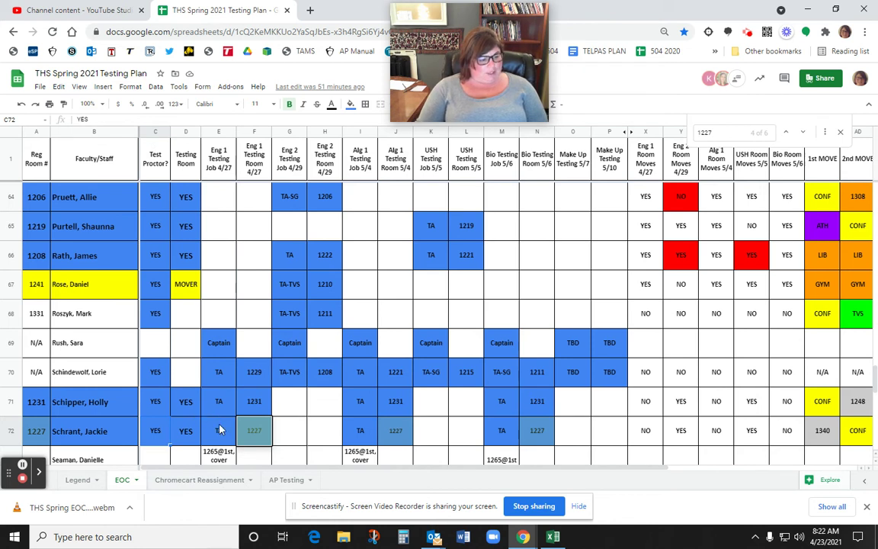
{"action": "key", "text": "Right"}
{"action": "key", "text": "Right"}
{"action": "key", "text": "Right"}
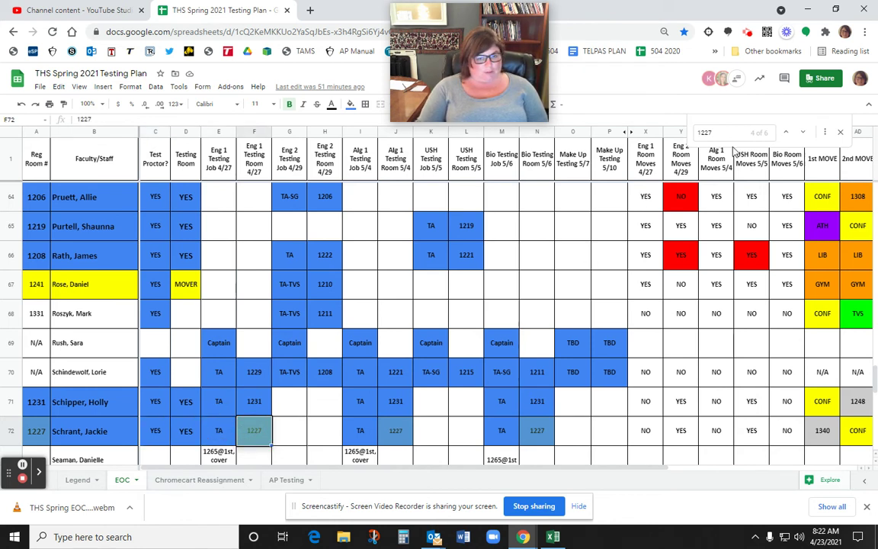
{"action": "left_click", "coordinate": [803, 133]}
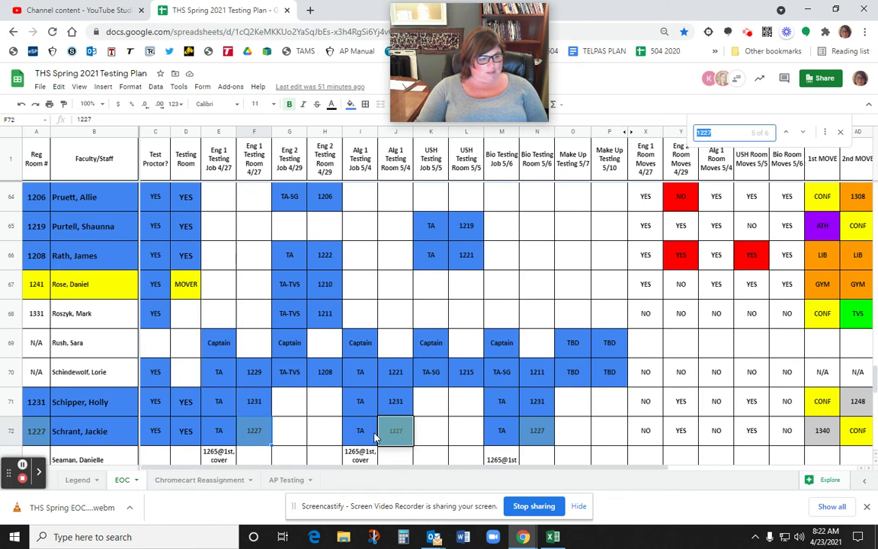
{"action": "left_click", "coordinate": [803, 133]}
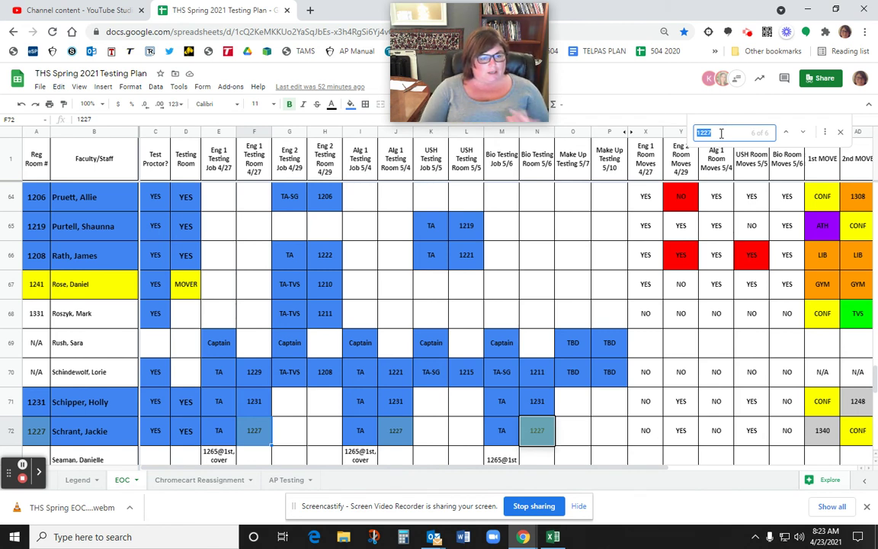
{"action": "left_click", "coordinate": [174, 483]}
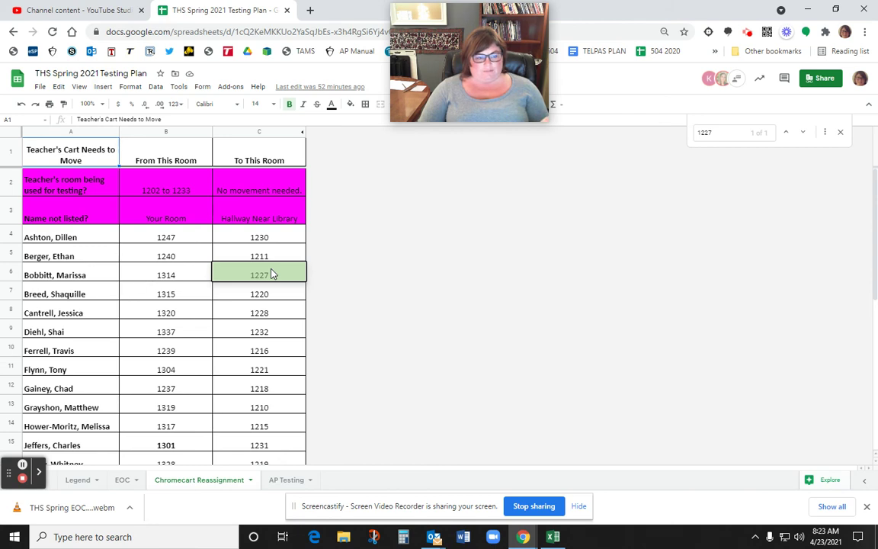
- Check the AP Testing sheet for room 1227, then view the Legend sheet's job codes
{"action": "left_click", "coordinate": [289, 481]}
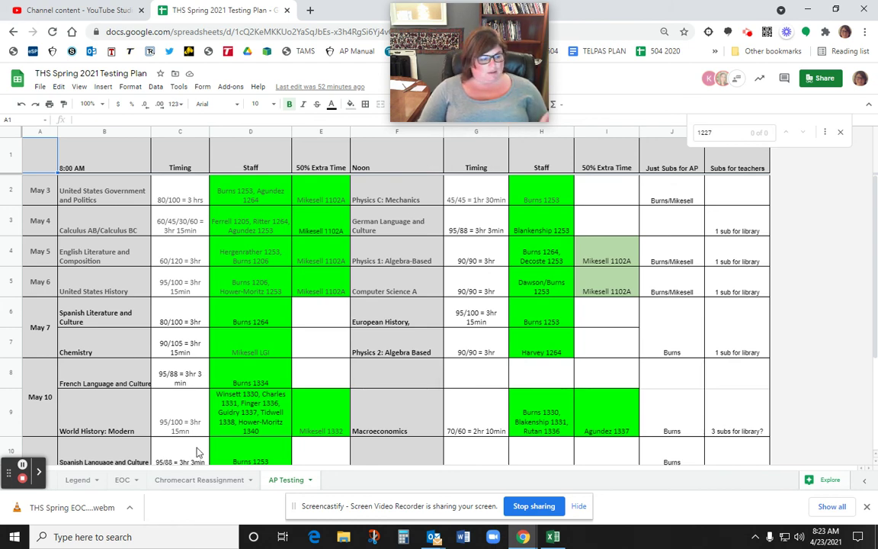
{"action": "left_click", "coordinate": [77, 479]}
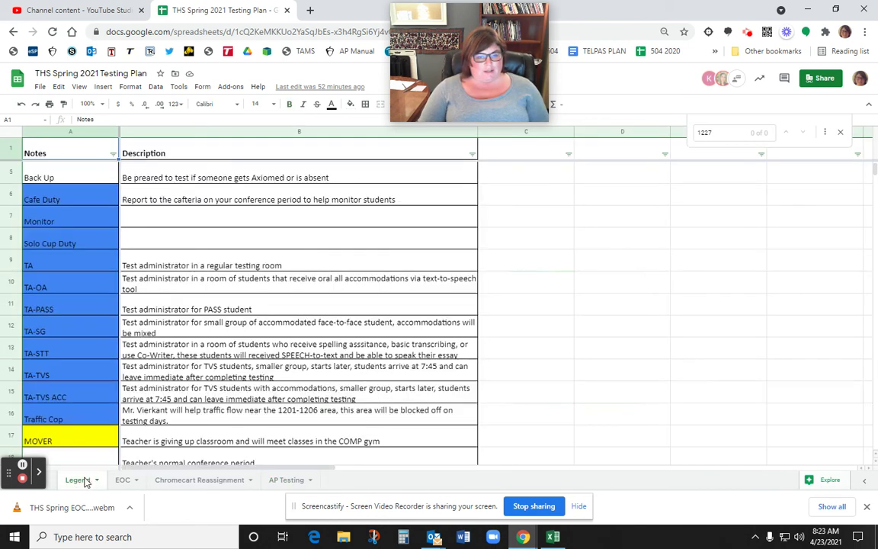